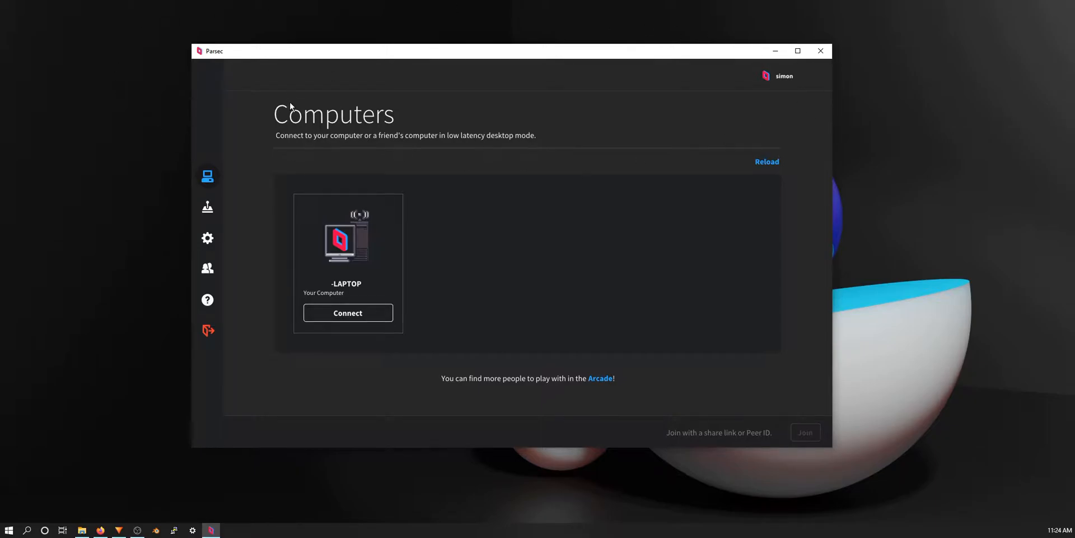
# Connect to the laptop, dismiss Blender's splash and orbit around the default cube
pyautogui.click(347, 312)
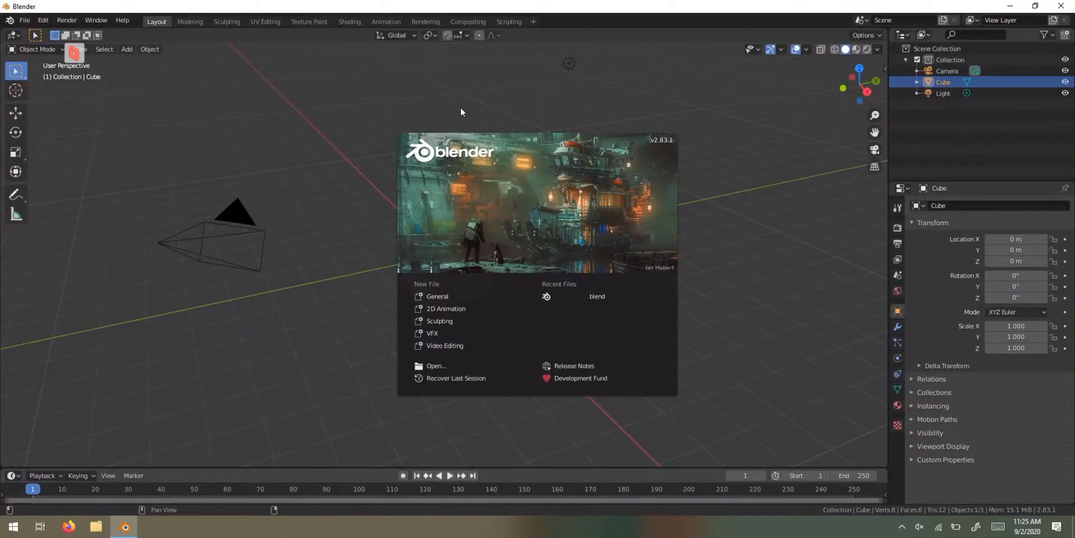
pyautogui.click(407, 178)
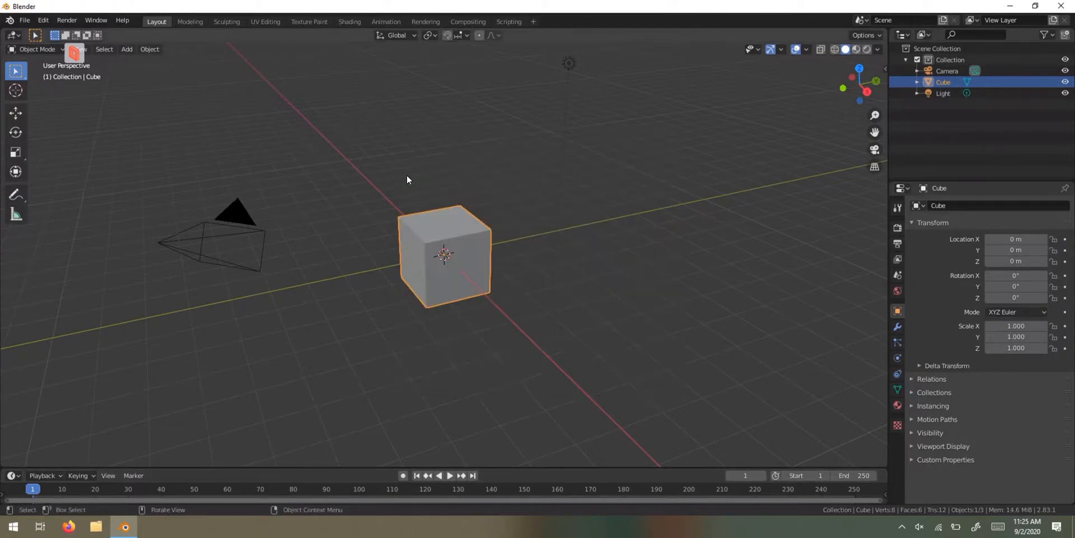
pyautogui.moveTo(461, 228)
pyautogui.mouseDown()
pyautogui.moveTo(543, 272)
pyautogui.moveTo(661, 238)
pyautogui.moveTo(489, 320)
pyautogui.moveTo(397, 261)
pyautogui.moveTo(507, 266)
pyautogui.mouseUp()
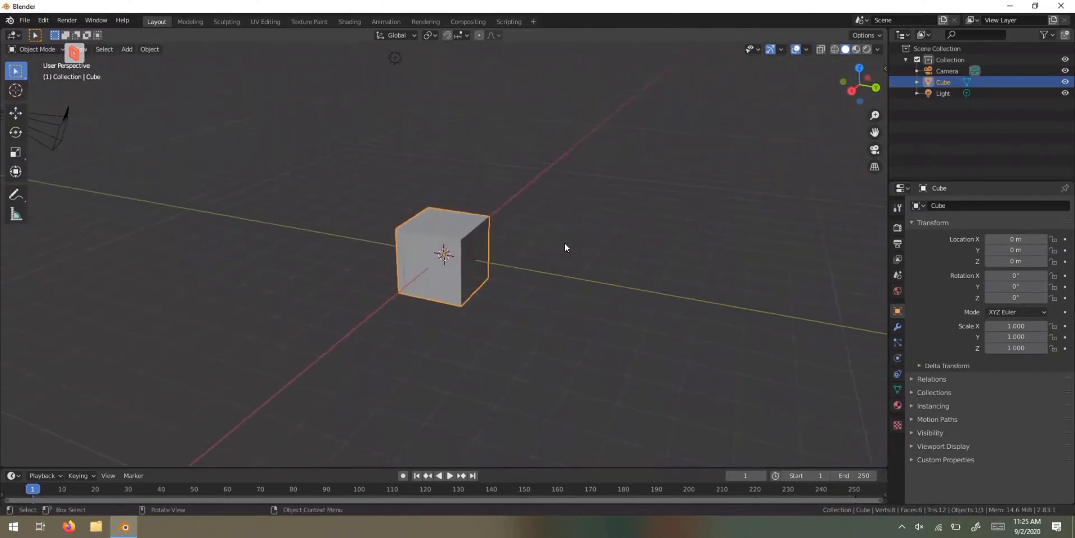
# Switch the stream to windowed mode and back to fullscreen from the overlay menu
pyautogui.click(73, 53)
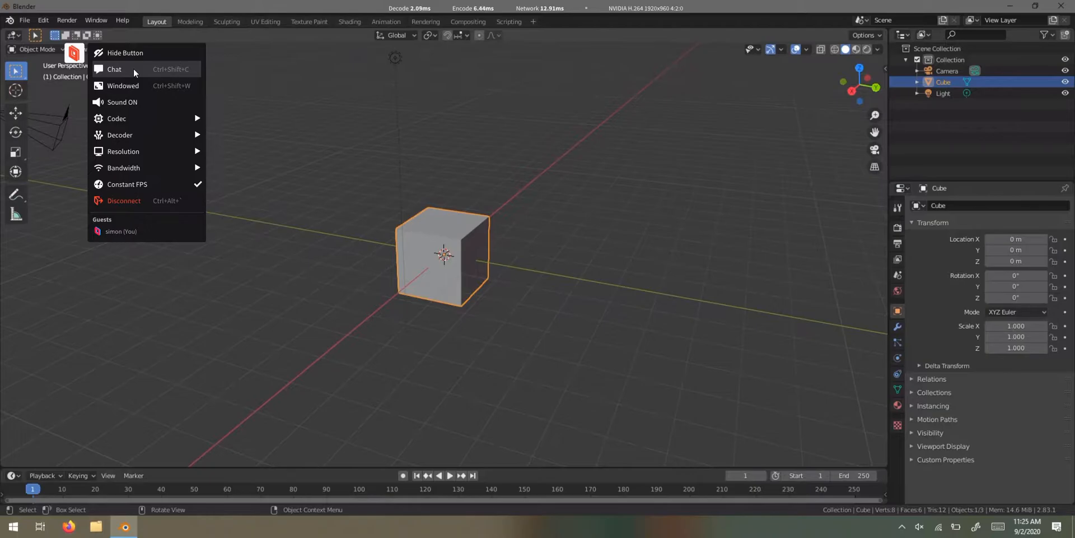
pyautogui.click(133, 85)
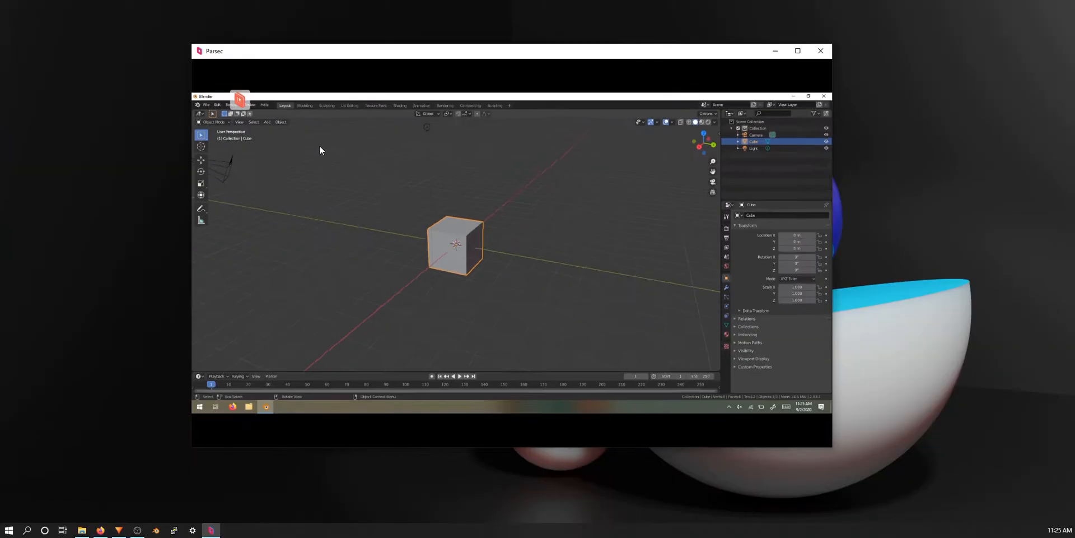
pyautogui.click(240, 101)
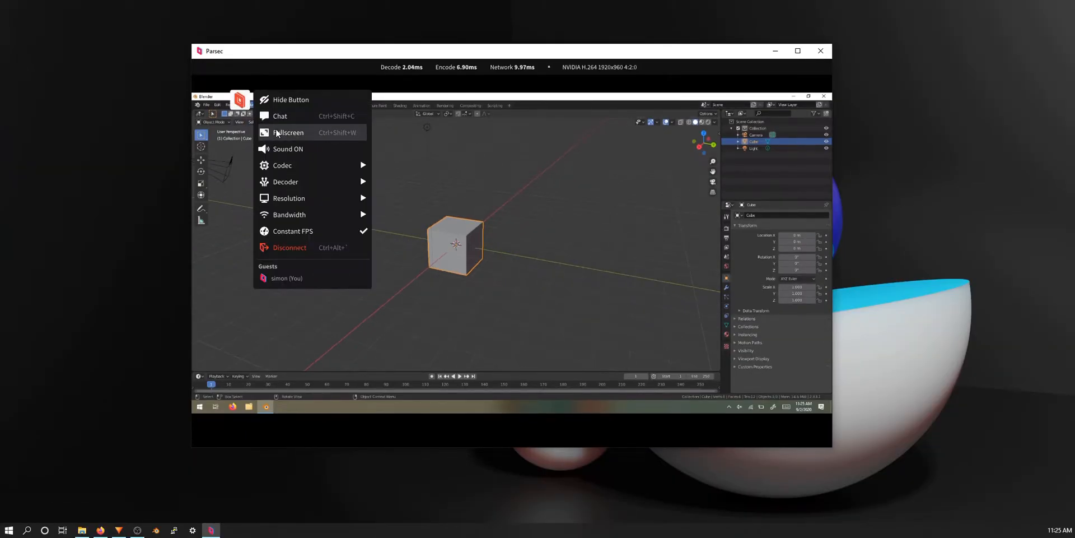
pyautogui.click(270, 133)
pyautogui.click(77, 52)
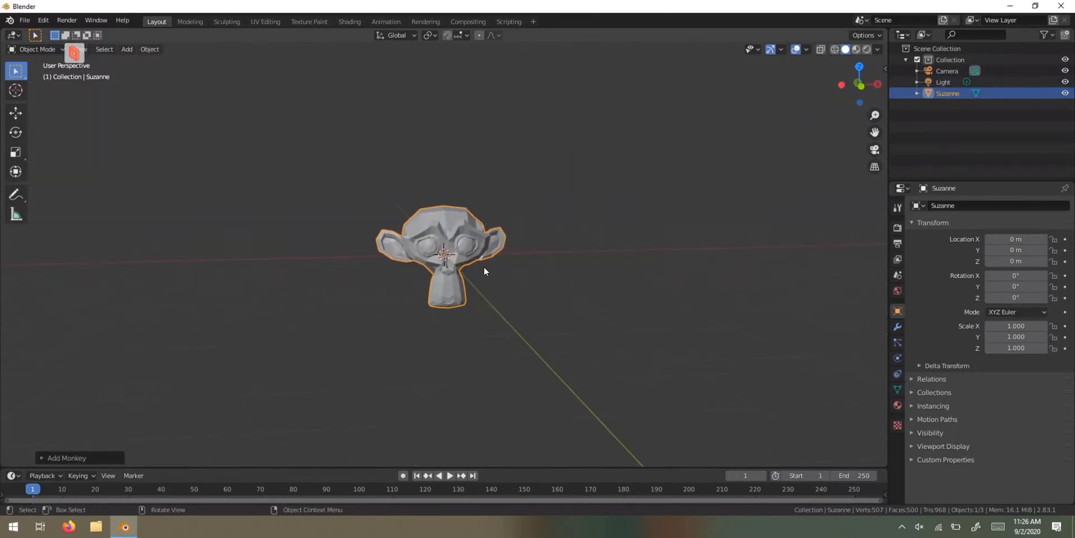
# Add a Subdivision Surface modifier to the monkey head and raise its levels
pyautogui.click(897, 326)
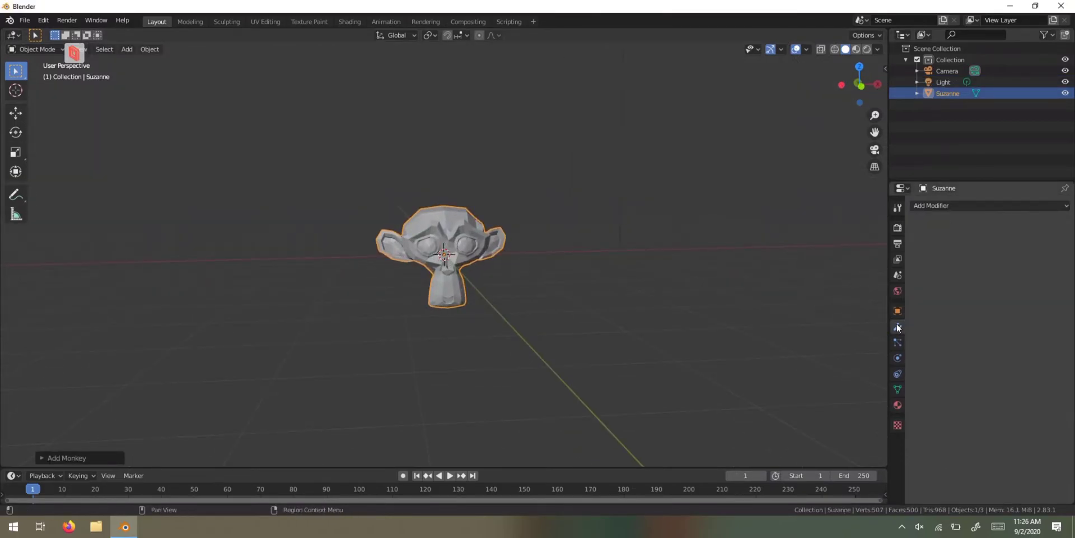
pyautogui.click(951, 208)
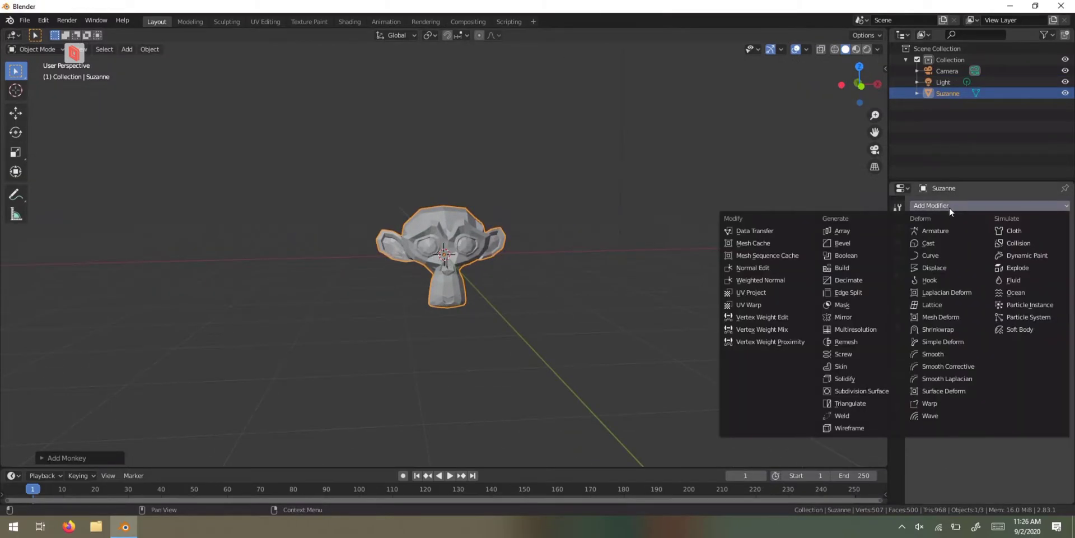
pyautogui.click(859, 391)
pyautogui.scroll(1, 556, 258)
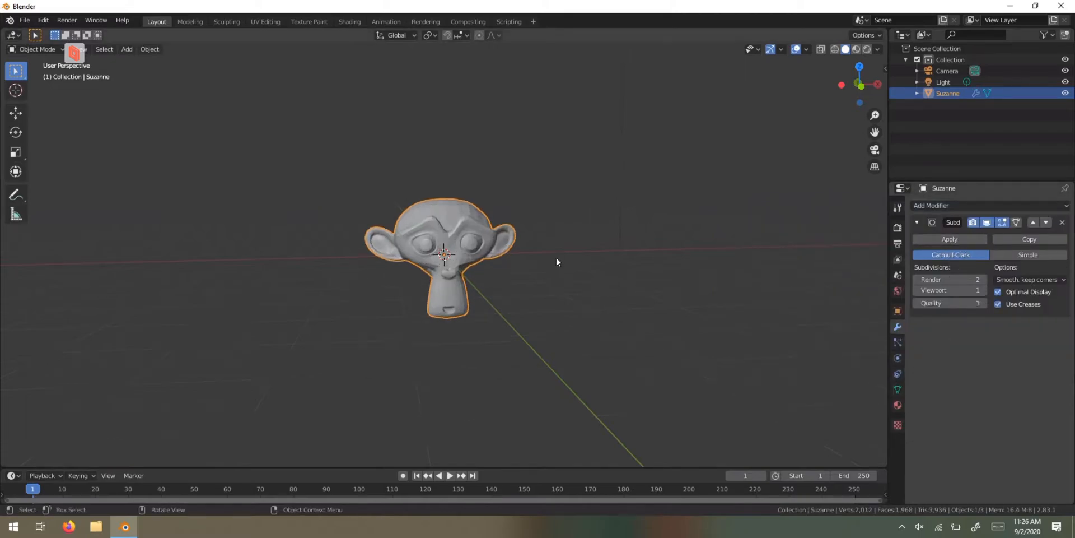
pyautogui.scroll(3, 556, 257)
pyautogui.click(986, 279)
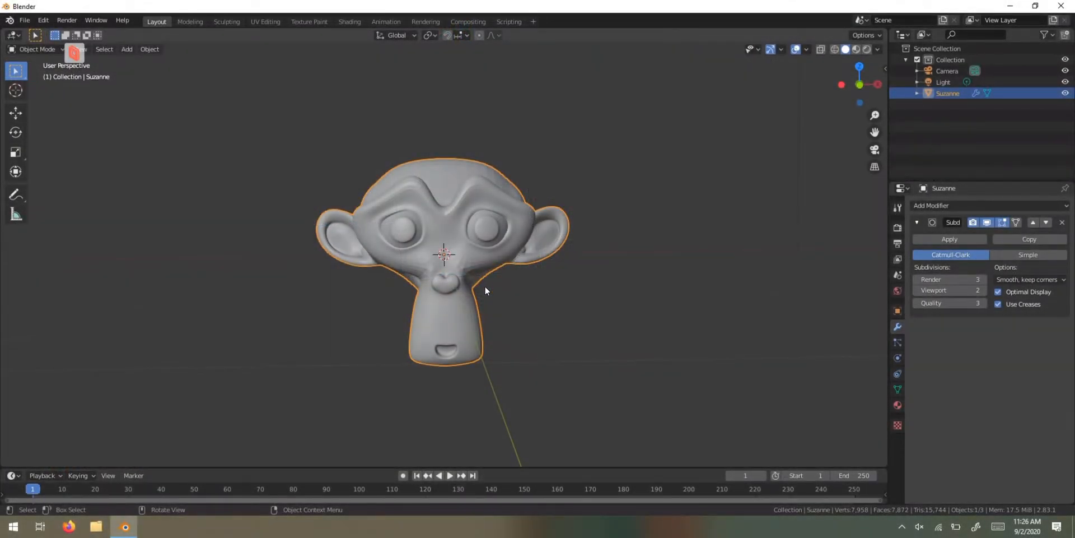
pyautogui.moveTo(401, 220)
pyautogui.mouseDown()
pyautogui.moveTo(487, 295)
pyautogui.moveTo(445, 224)
pyautogui.moveTo(593, 279)
pyautogui.mouseUp()
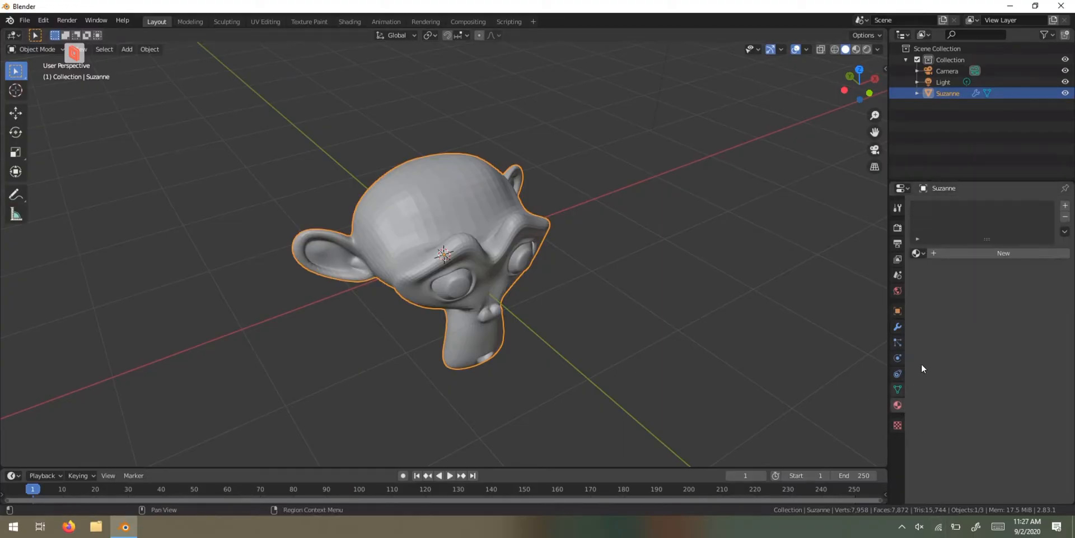
# Create a new material for the monkey head and preview material shading in the viewport
pyautogui.click(1003, 252)
pyautogui.click(857, 49)
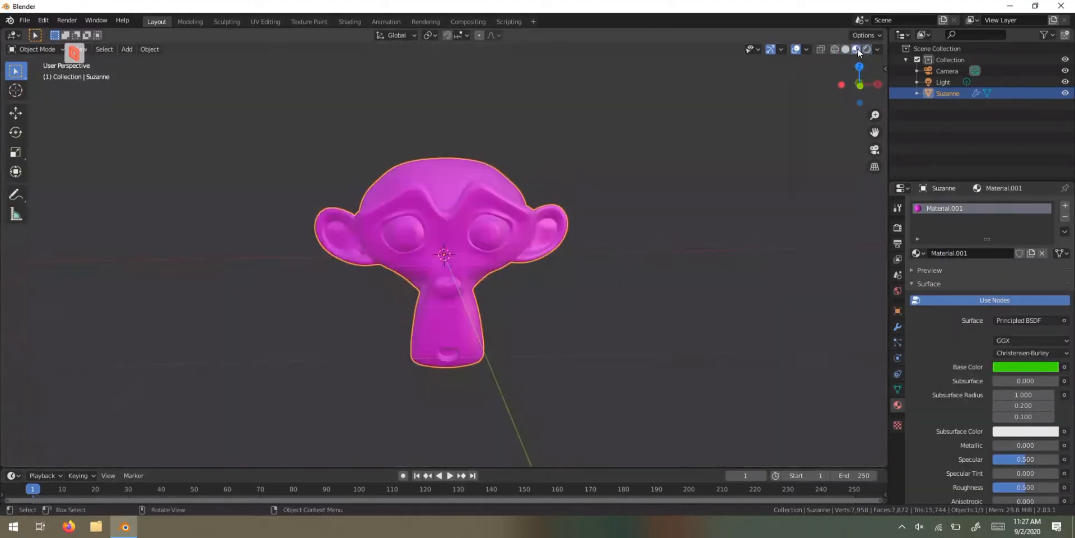
pyautogui.click(91, 51)
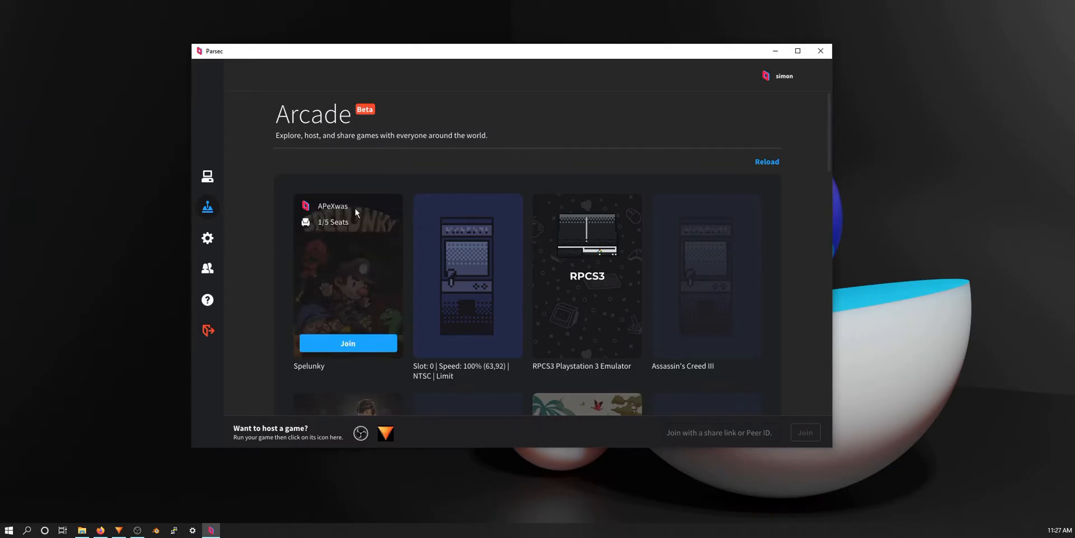
pyautogui.moveTo(586, 342)
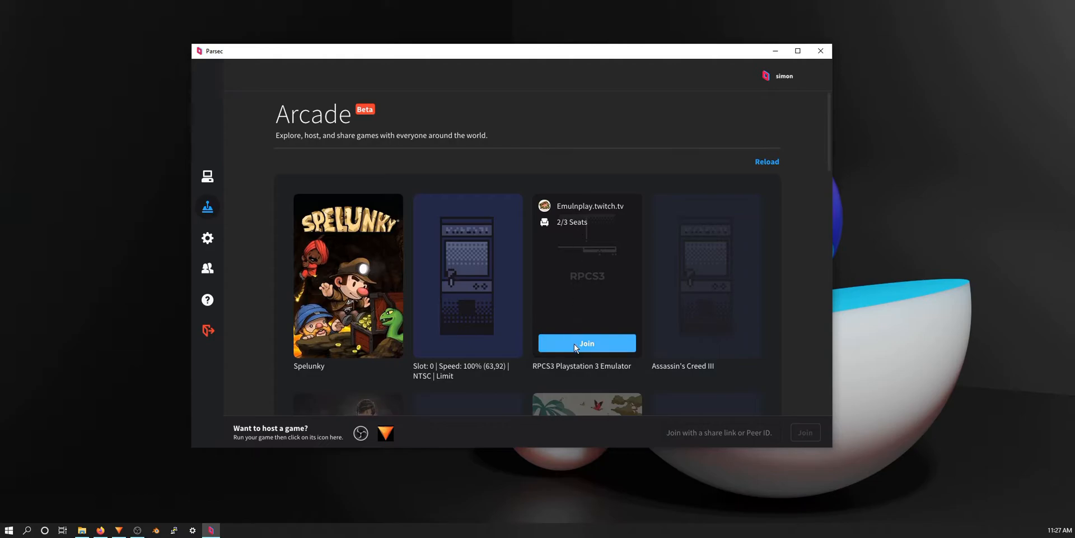
# Browse Parsec's Settings page through the Host and Hotkeys tabs
pyautogui.click(208, 237)
pyautogui.scroll(-2, 363, 192)
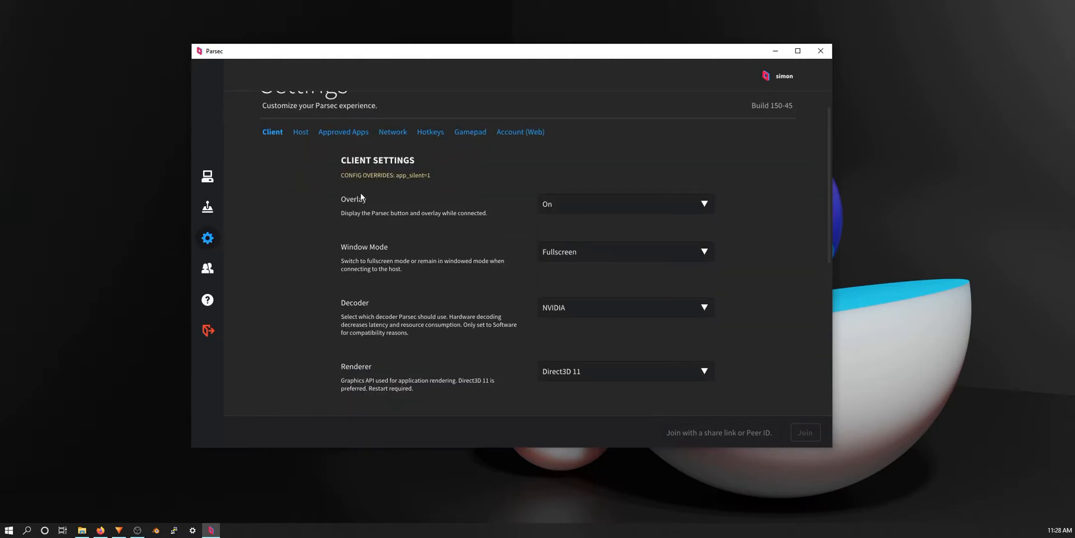
pyautogui.scroll(-1, 366, 184)
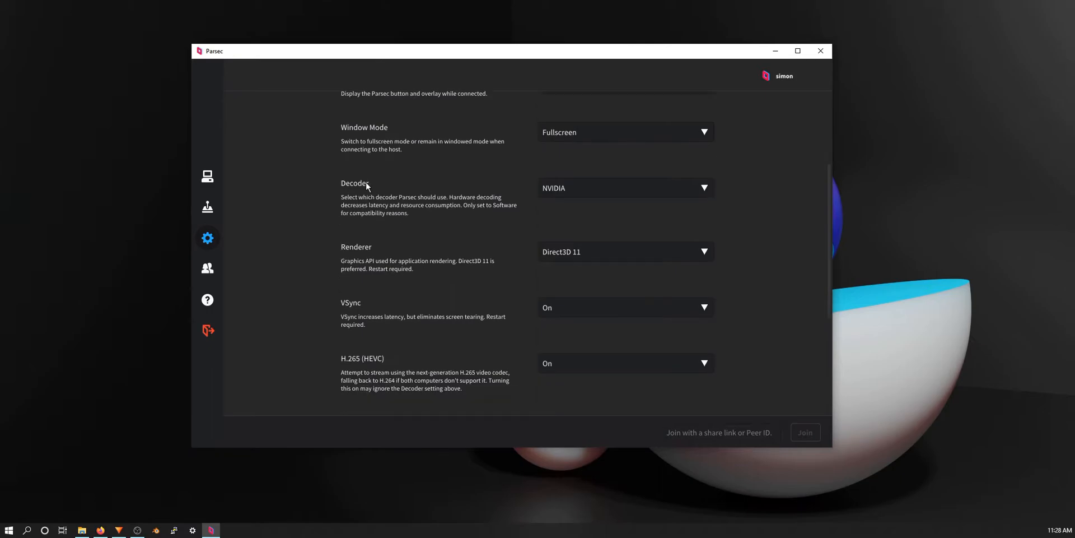
pyautogui.scroll(-1, 367, 183)
pyautogui.scroll(-1, 366, 180)
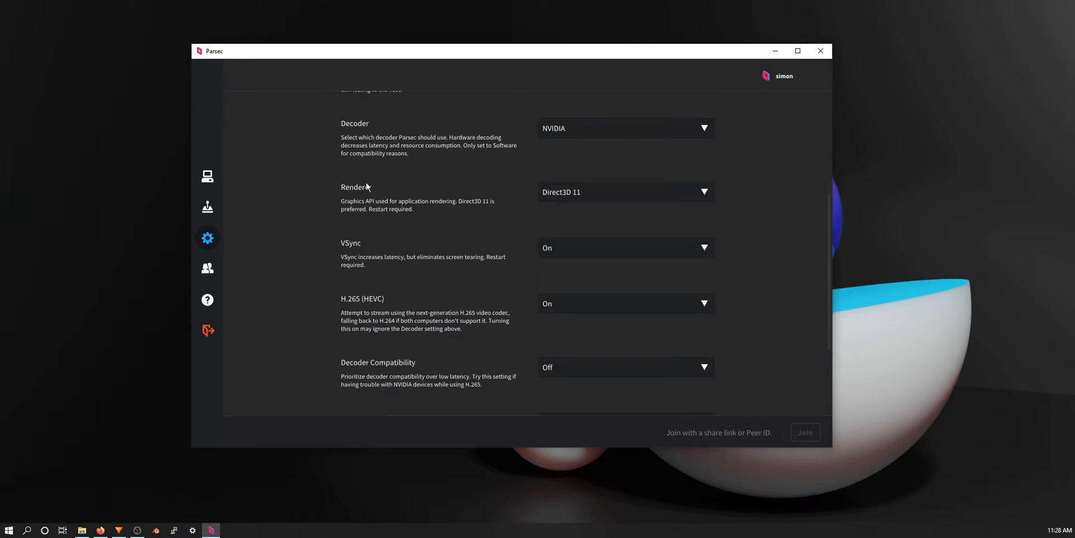
pyautogui.scroll(-1, 365, 181)
pyautogui.scroll(-1, 366, 181)
pyautogui.scroll(1, 348, 228)
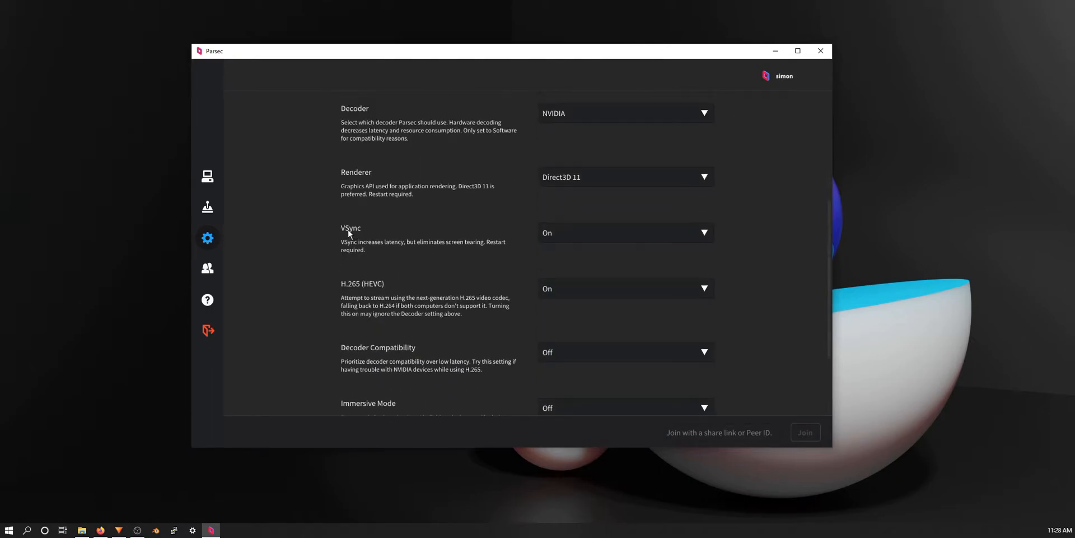
pyautogui.scroll(2, 347, 228)
pyautogui.scroll(1, 309, 162)
pyautogui.click(301, 161)
pyautogui.scroll(-1, 561, 202)
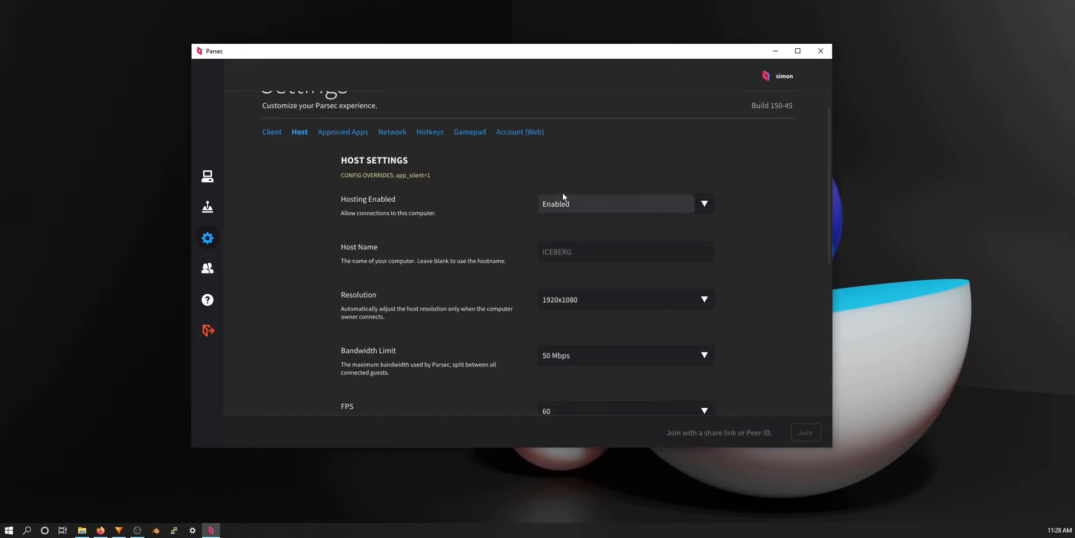
pyautogui.scroll(-1, 459, 210)
pyautogui.scroll(-1, 443, 212)
pyautogui.scroll(-3, 384, 243)
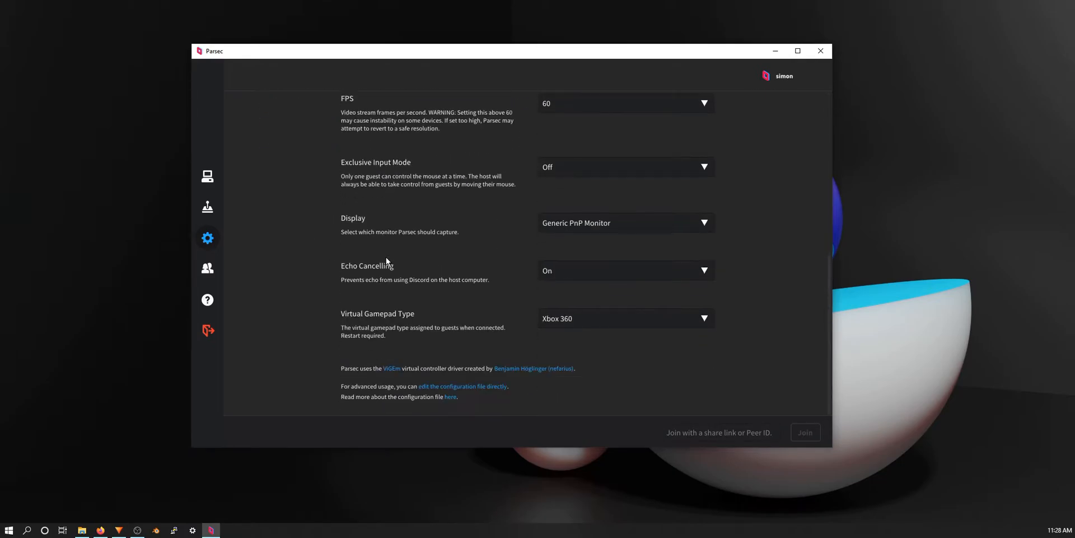
pyautogui.scroll(-1, 429, 185)
pyautogui.click(452, 149)
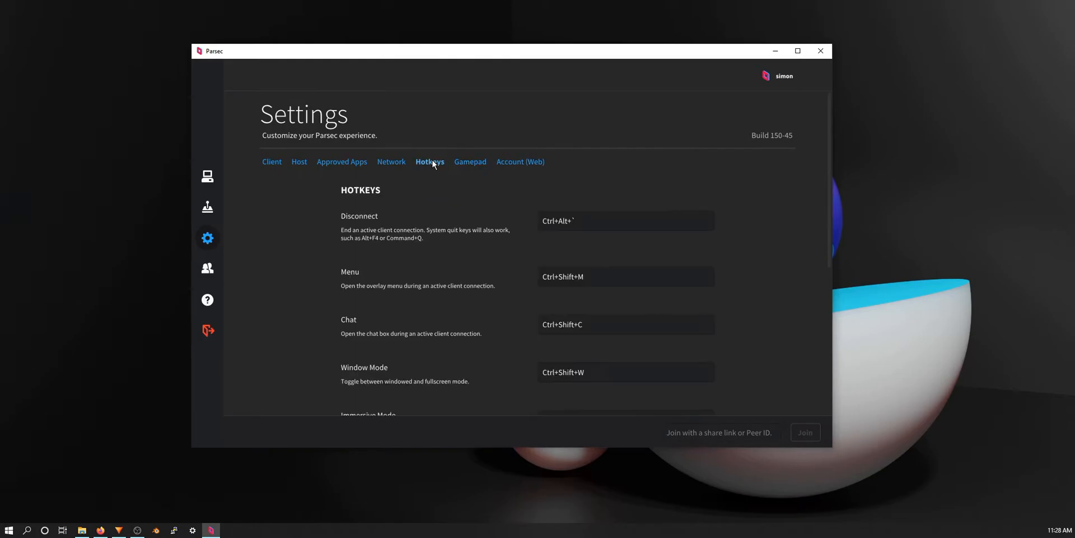
# Return to Client settings, then view the Friends list and Help options
pyautogui.click(273, 161)
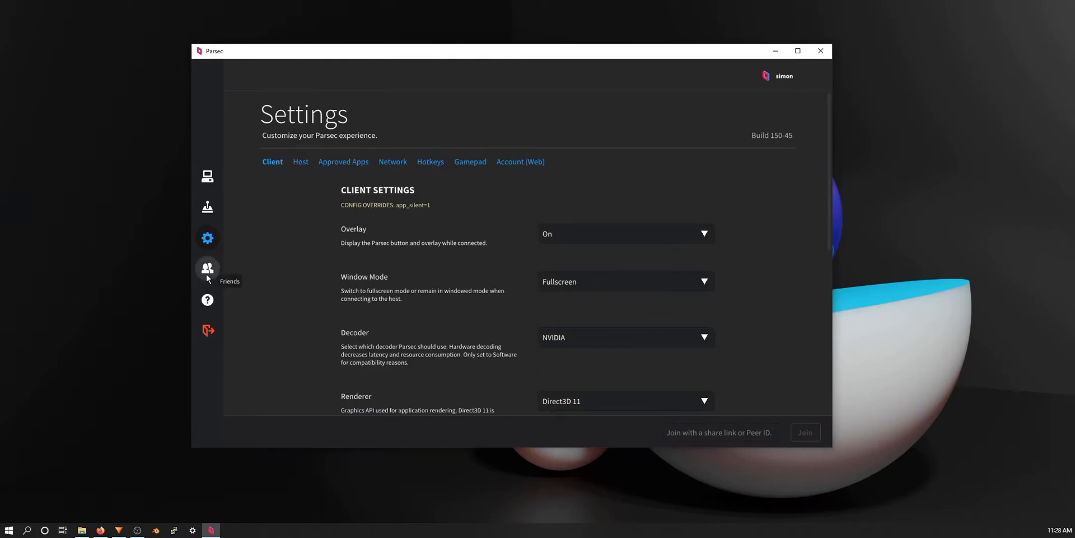
pyautogui.click(208, 270)
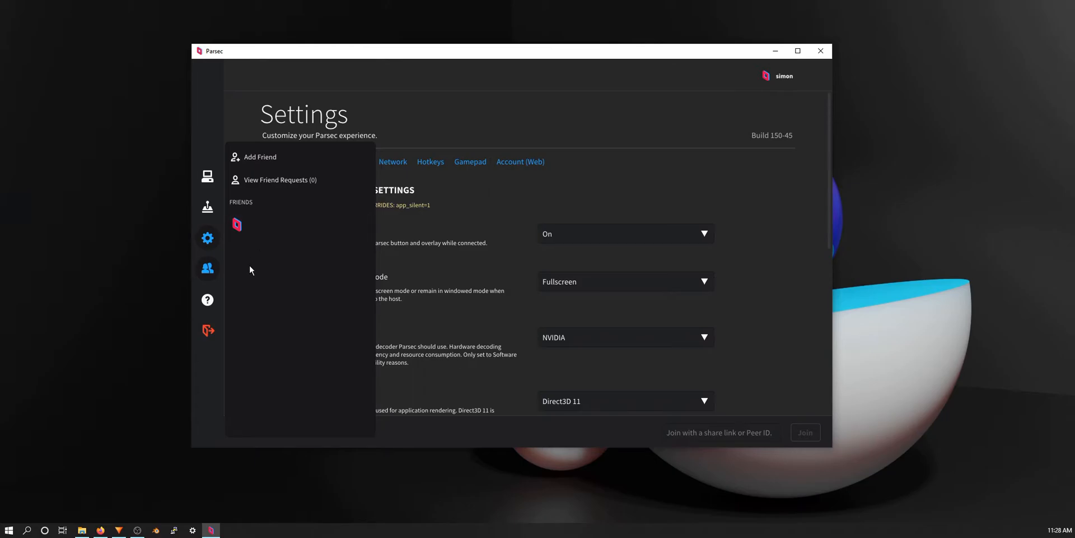
pyautogui.click(207, 299)
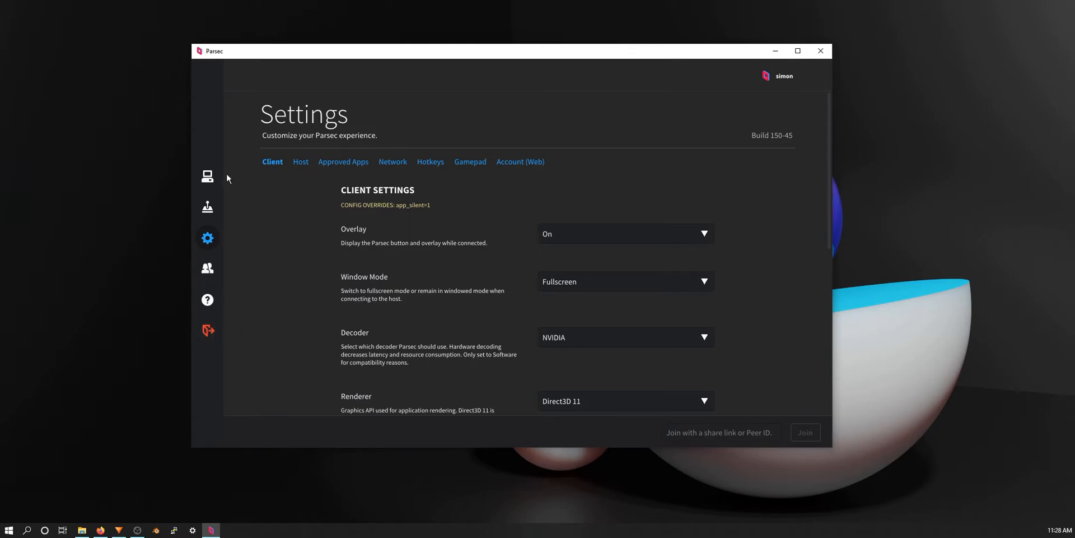
# Go back to the Computers page listing the laptop
pyautogui.click(208, 177)
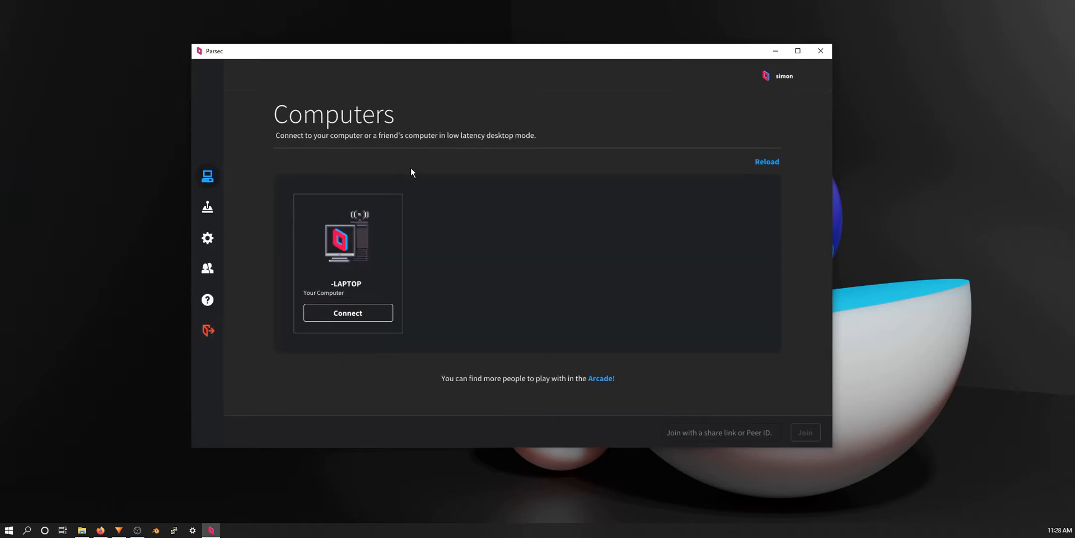